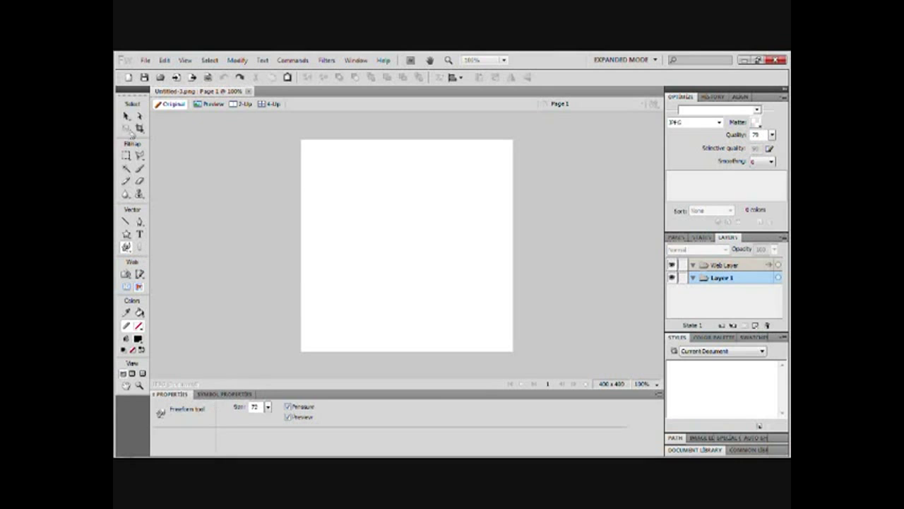
Set the canvas colour of the blank 400 x 400 document to black.
key(v)
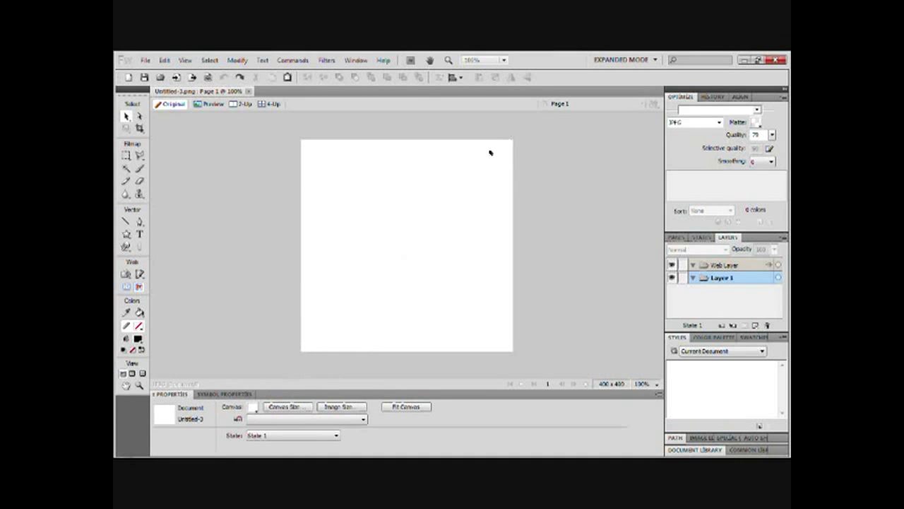
click(250, 407)
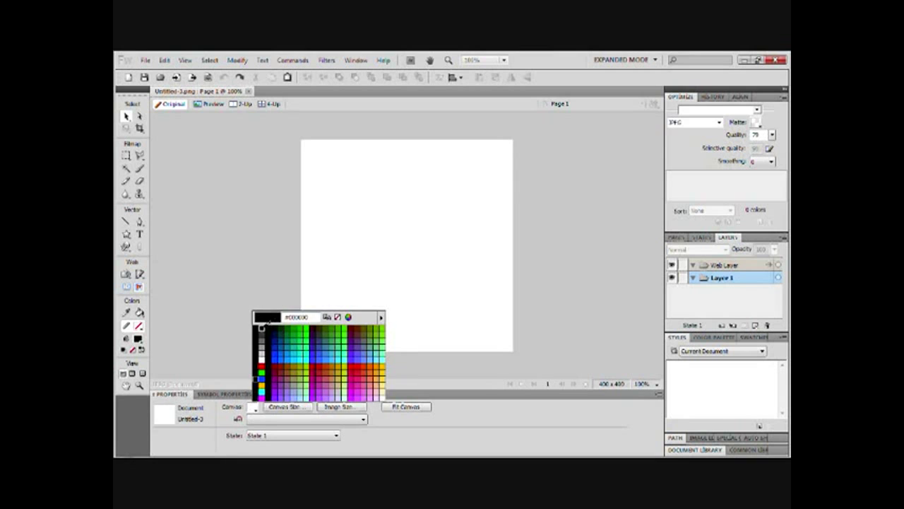
click(259, 323)
Add the first name in capitals as white Tahoma text at size 75 and move it to about X 60, Y 133.
click(140, 234)
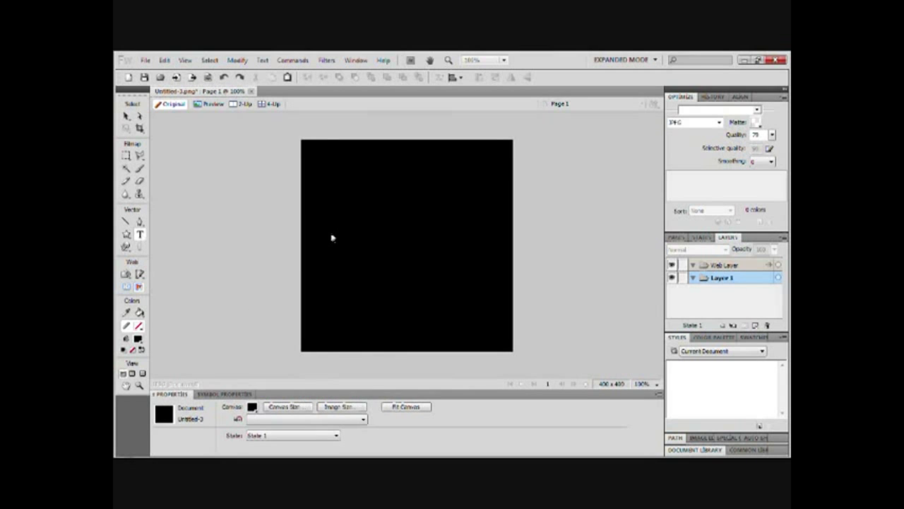
click(353, 202)
text(r)
key(BackSpace)
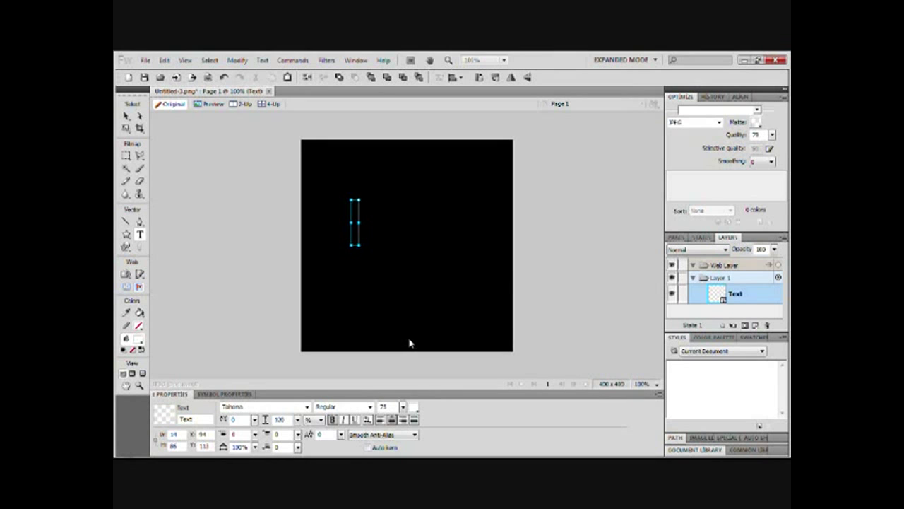
text(ORHAN)
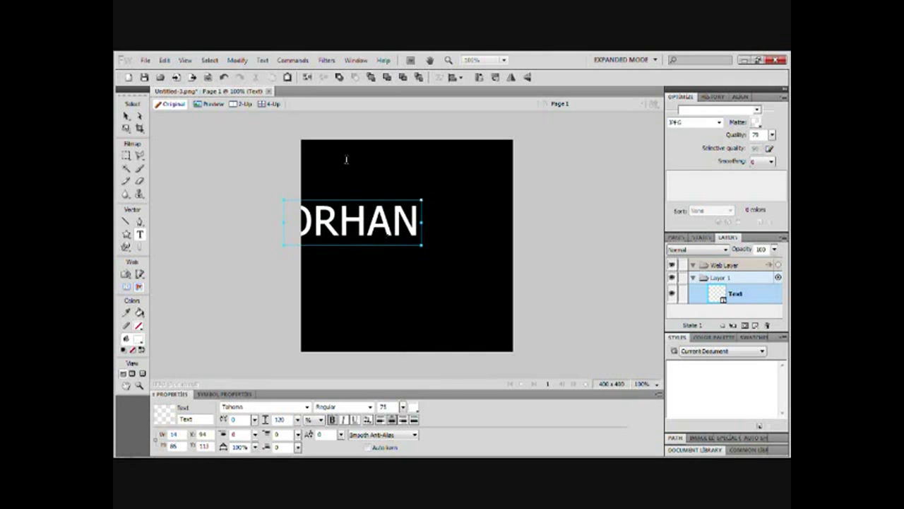
click(126, 115)
drag(369, 237, 403, 248)
key(ctrl+d)
click(532, 252)
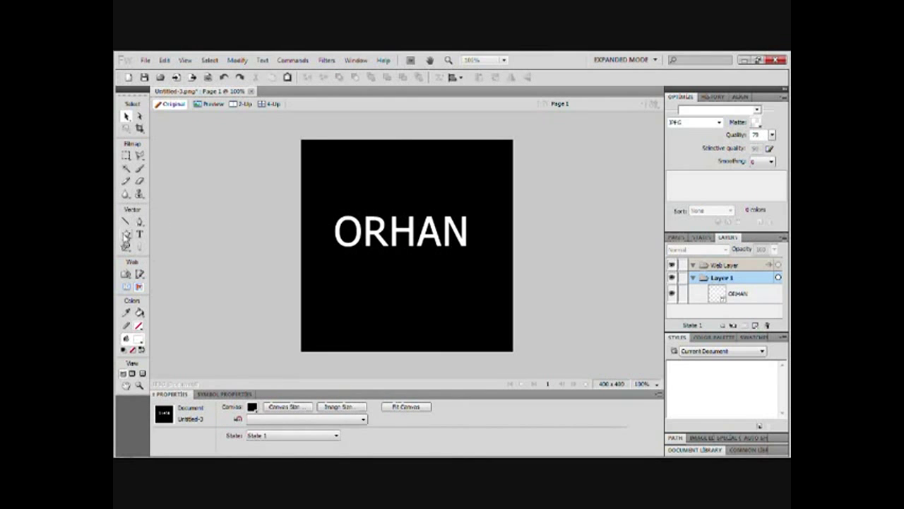
Draw clusters of white-filled ellipses in varied sizes, without a stroke, beneath the text with the Ellipse tool.
click(126, 234)
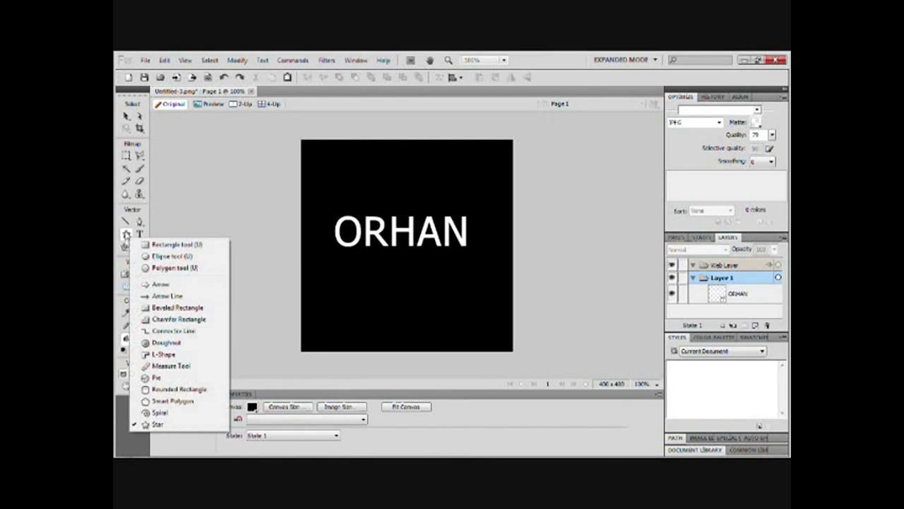
click(181, 257)
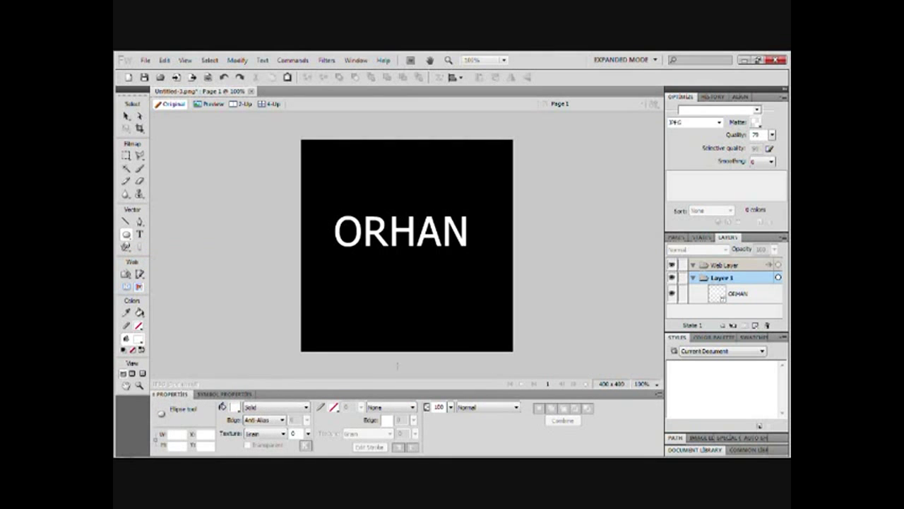
click(235, 408)
click(244, 360)
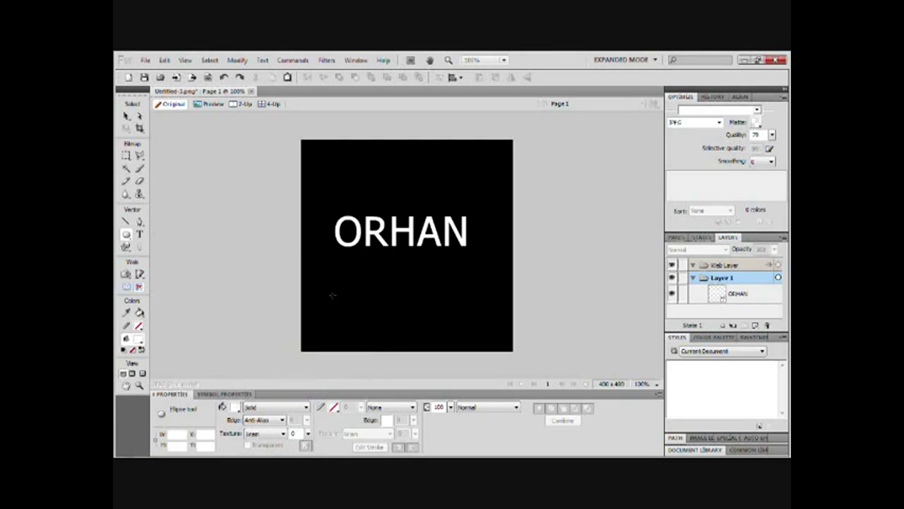
drag(326, 261, 342, 279)
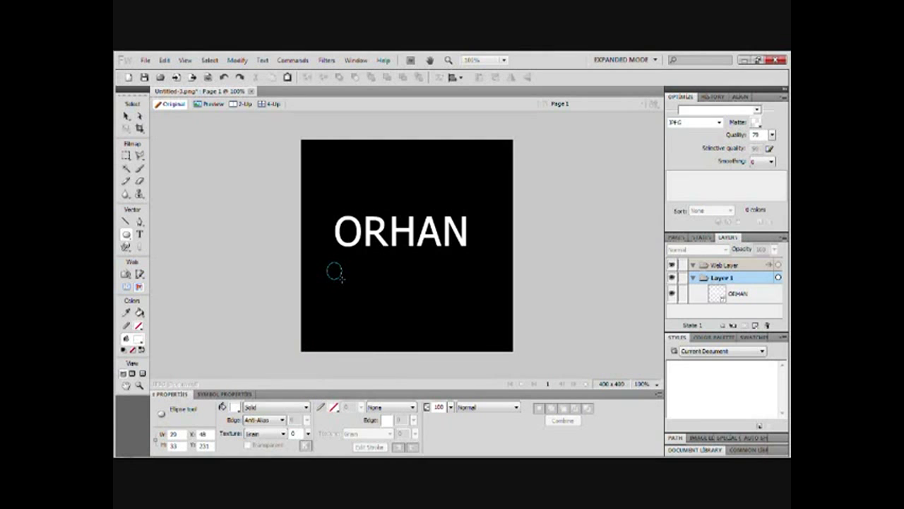
key(ctrl+z)
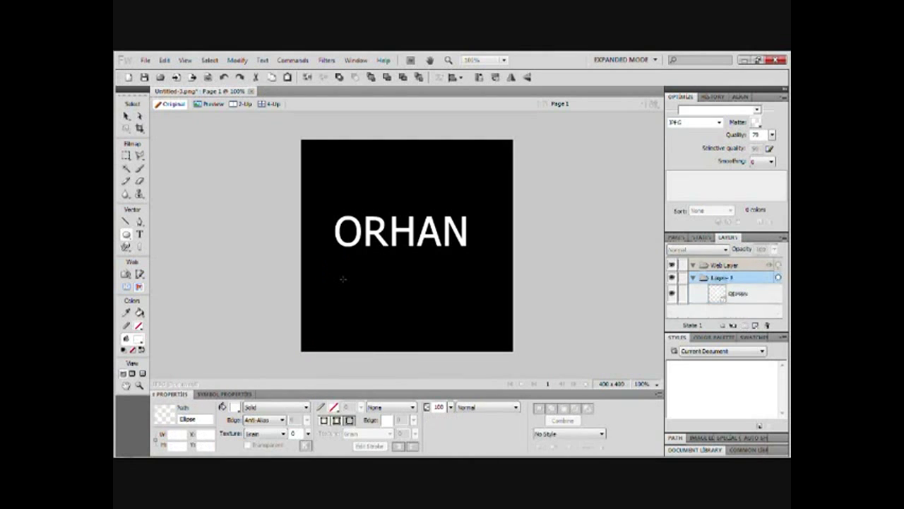
mouse_move(330, 271)
mouse_down()
mouse_move(386, 345)
mouse_move(416, 350)
mouse_move(353, 249)
mouse_move(372, 312)
mouse_move(345, 267)
mouse_move(333, 266)
mouse_move(345, 269)
mouse_move(338, 296)
mouse_move(358, 286)
mouse_move(329, 283)
mouse_up()
mouse_move(398, 270)
mouse_down()
mouse_move(413, 295)
mouse_move(401, 290)
mouse_move(418, 282)
mouse_move(426, 301)
mouse_up()
mouse_move(415, 268)
mouse_down()
mouse_move(458, 269)
mouse_move(469, 283)
mouse_up()
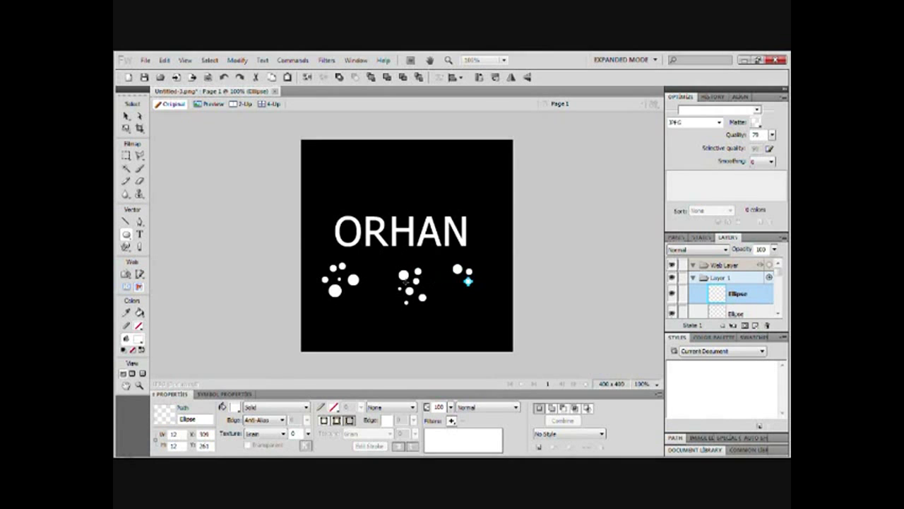
Add more small white ellipses in and around the clusters beneath the text, and deselect.
drag(374, 273, 362, 300)
drag(455, 277, 472, 269)
drag(401, 297, 405, 301)
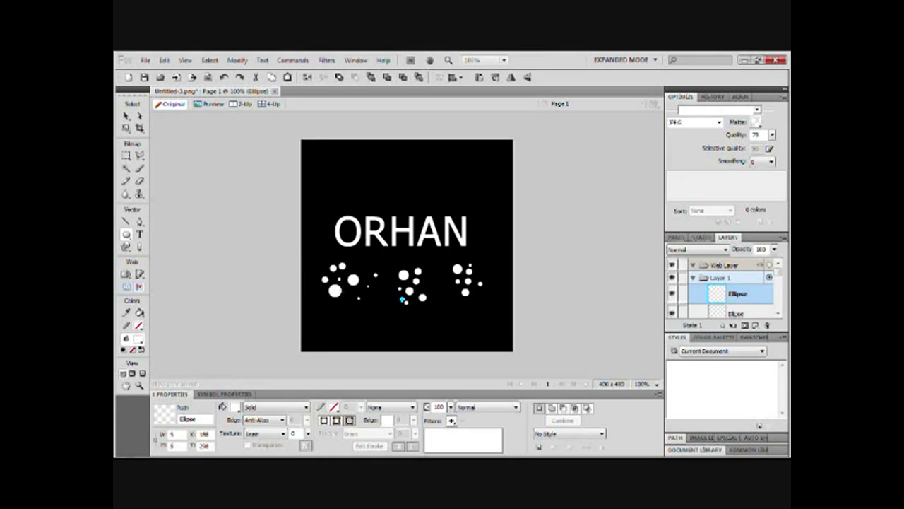
drag(345, 297, 351, 303)
drag(472, 273, 477, 277)
click(126, 116)
click(542, 234)
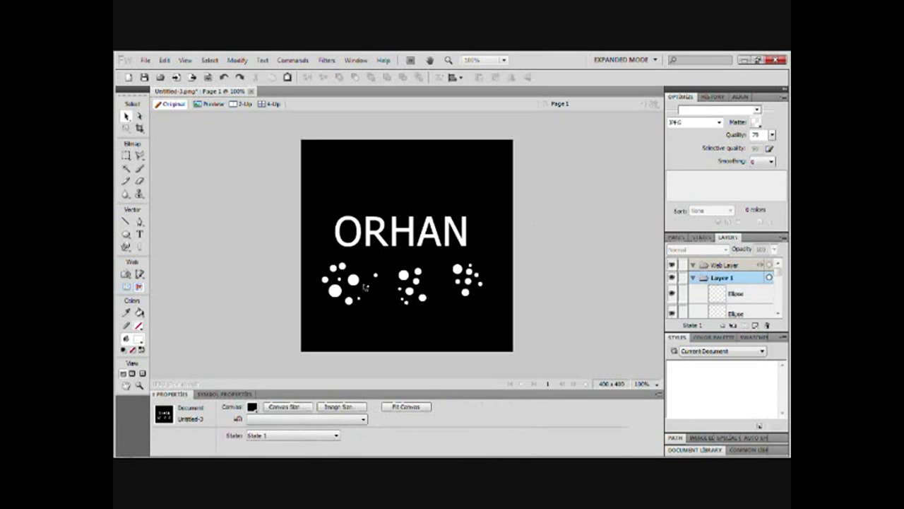
Move all the ellipses together up over the text and fill them with solid black.
drag(313, 252, 487, 307)
drag(404, 277, 402, 212)
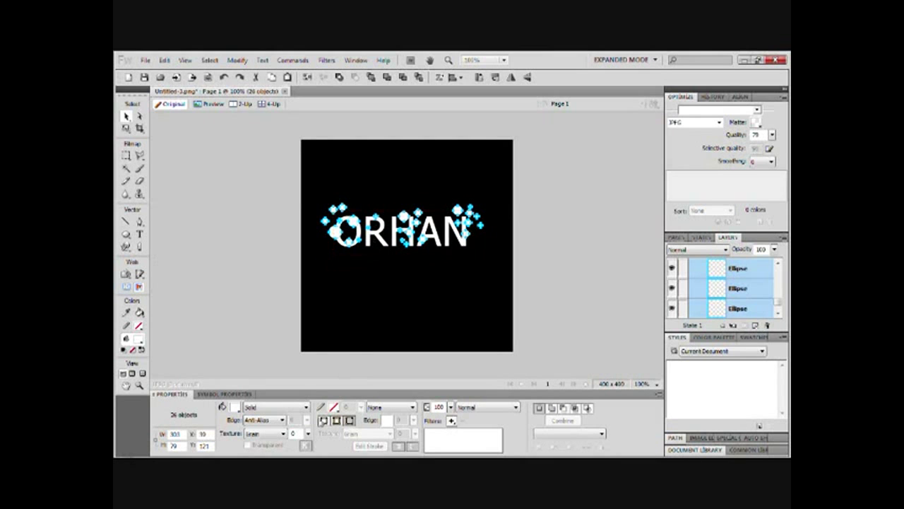
click(235, 407)
click(243, 329)
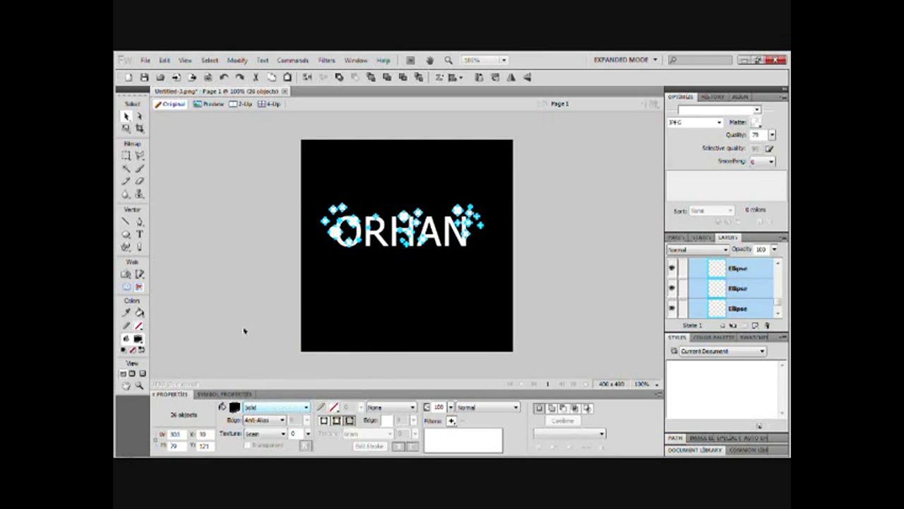
click(256, 295)
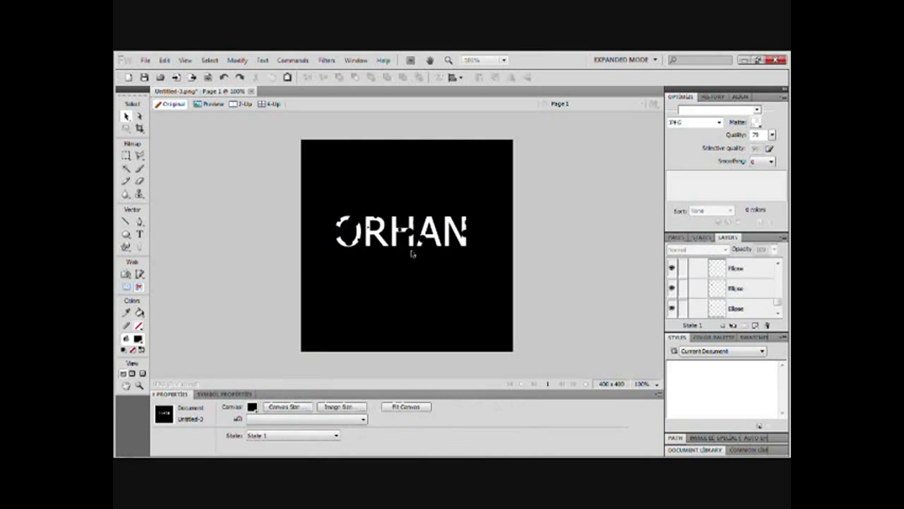
Change the text's fill from solid to a linear black-to-white gradient.
click(393, 241)
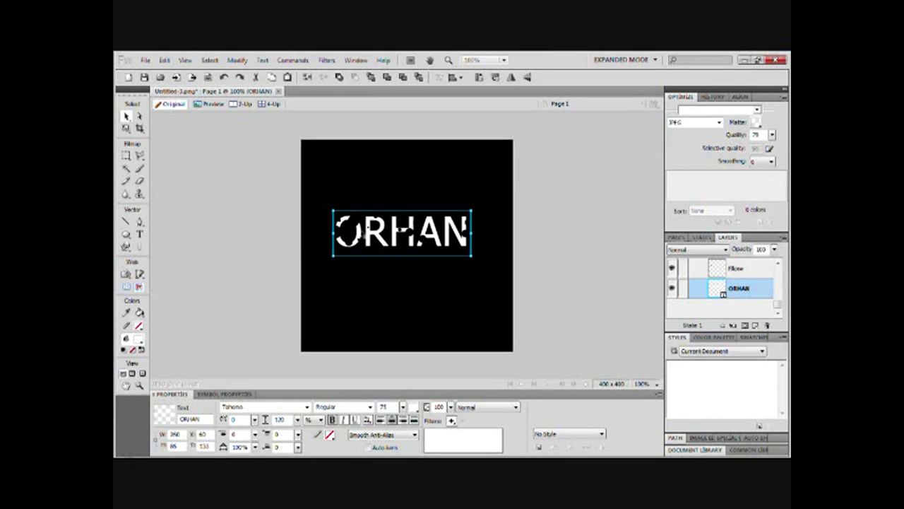
click(416, 407)
click(478, 393)
click(446, 302)
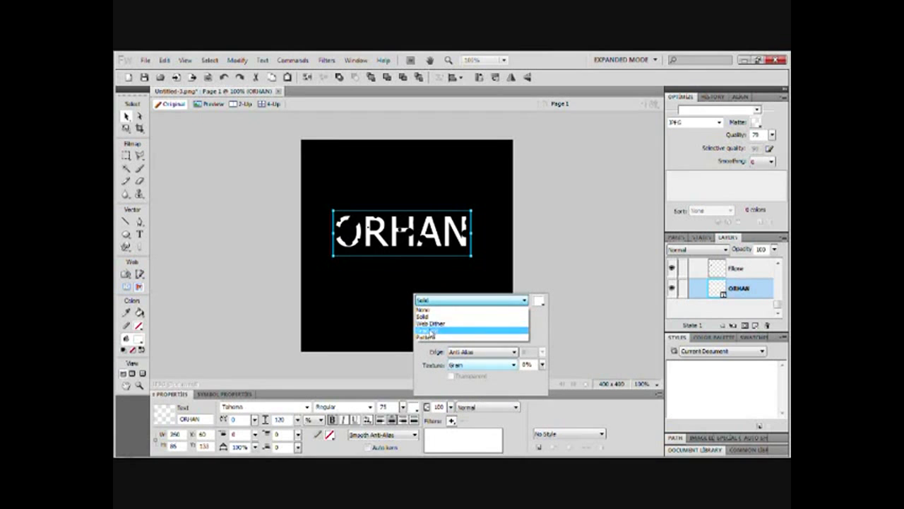
click(441, 318)
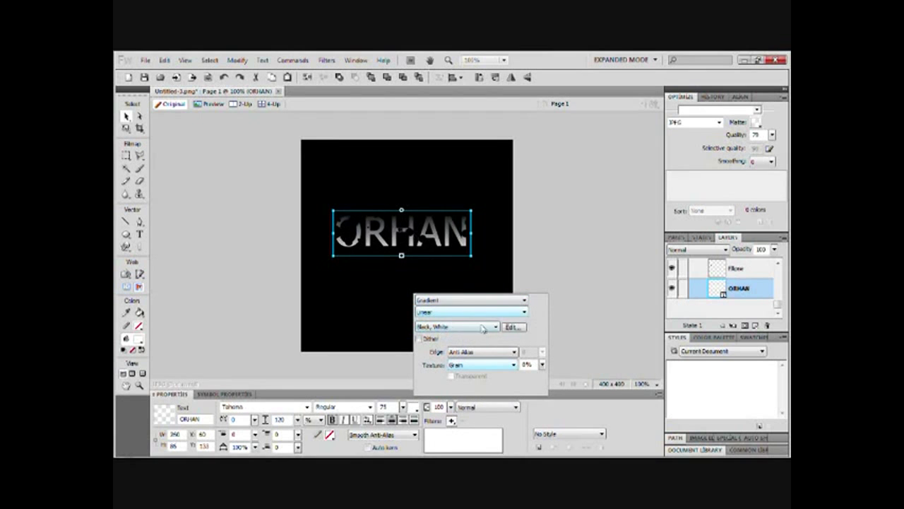
Reduce the opacity at the white end of the text's gradient and add another opacity stop before it.
click(513, 327)
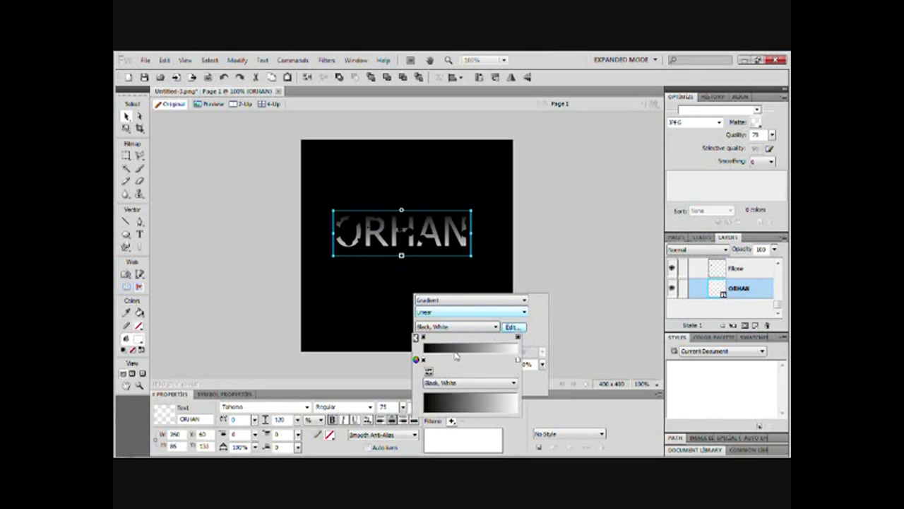
click(518, 337)
drag(592, 326, 552, 328)
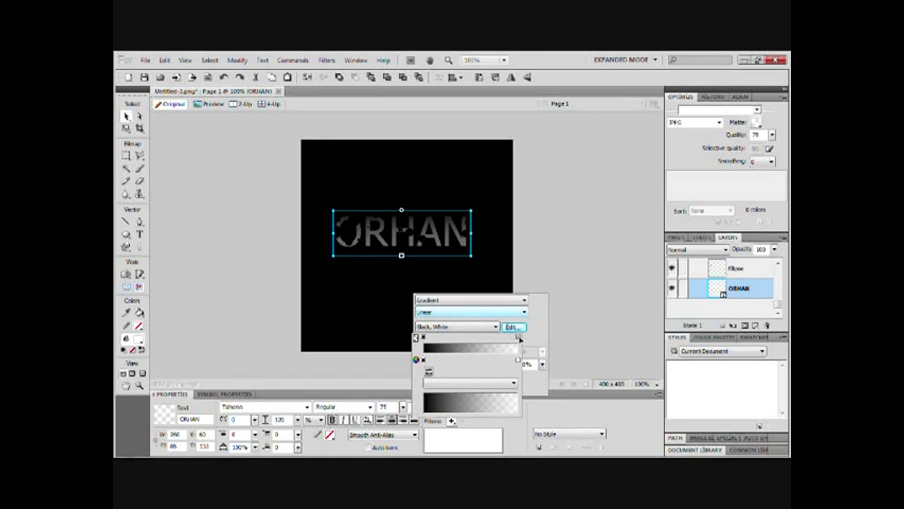
click(519, 338)
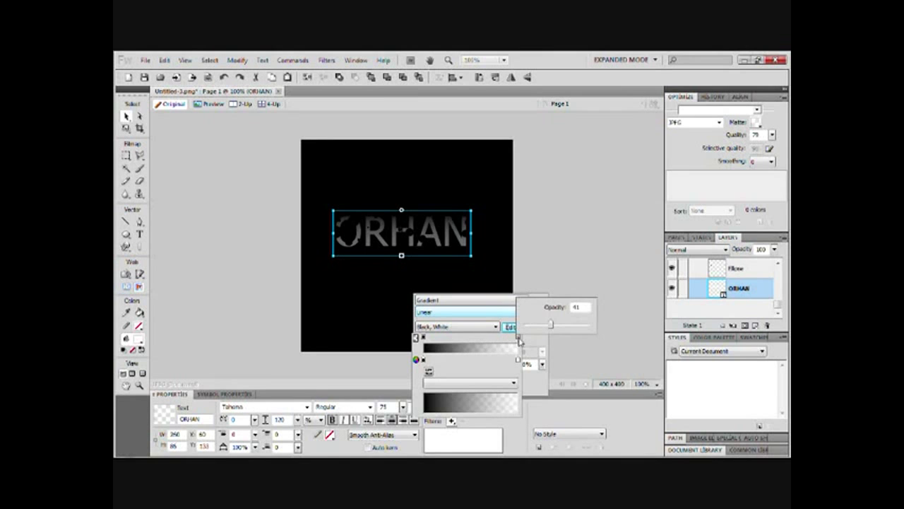
drag(552, 326, 542, 328)
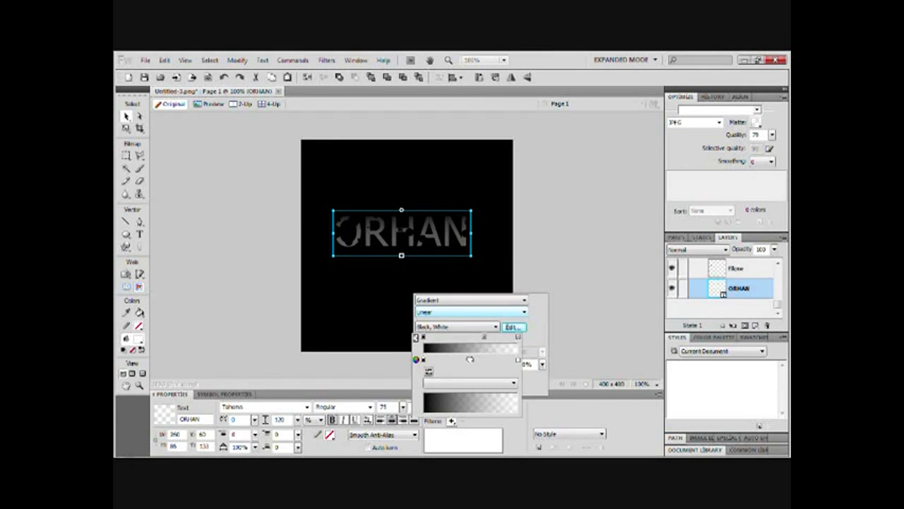
Add a colour stop in the middle of the text's gradient and set it to light grey.
click(472, 361)
click(481, 292)
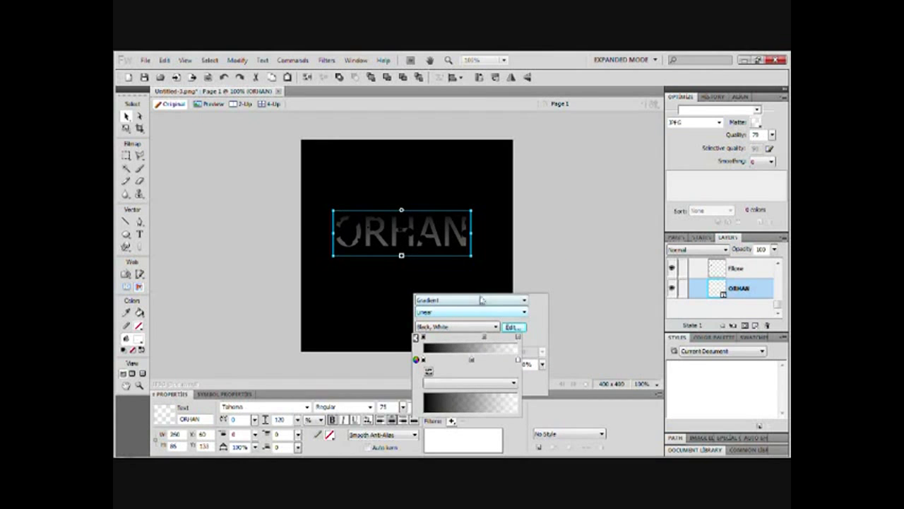
click(472, 361)
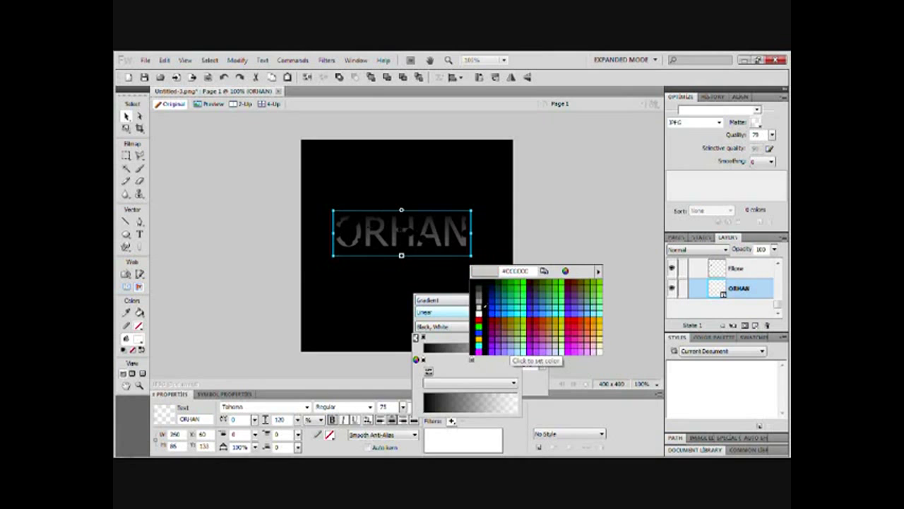
click(480, 311)
click(472, 361)
click(480, 292)
click(472, 361)
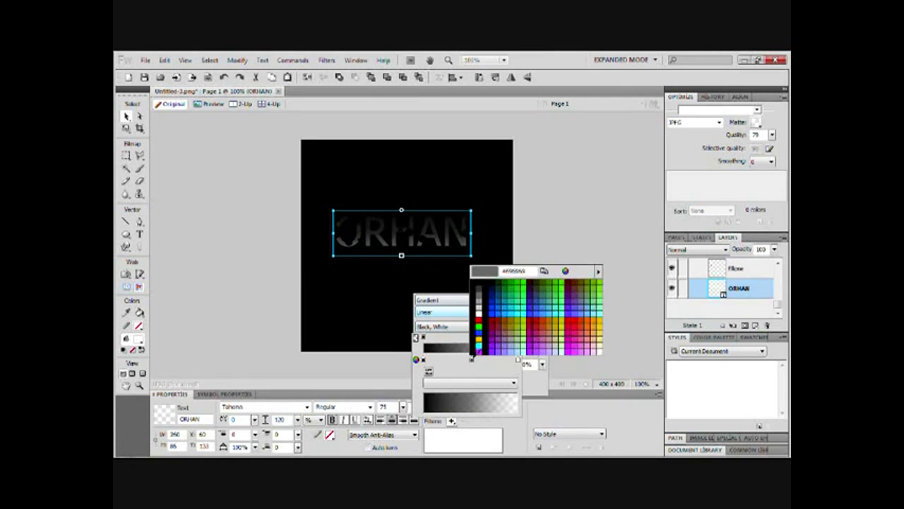
click(481, 310)
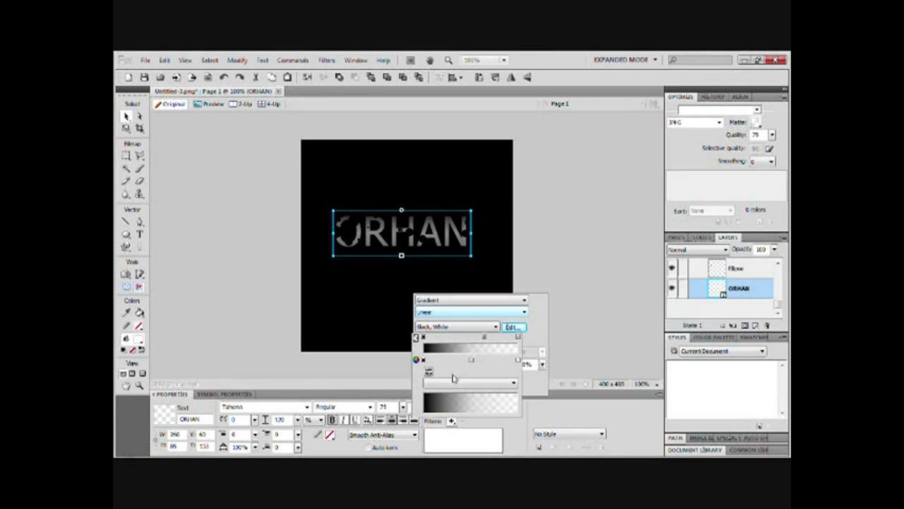
click(536, 327)
click(574, 260)
Flatten the gradient-filled text into a bitmap.
click(441, 242)
click(326, 60)
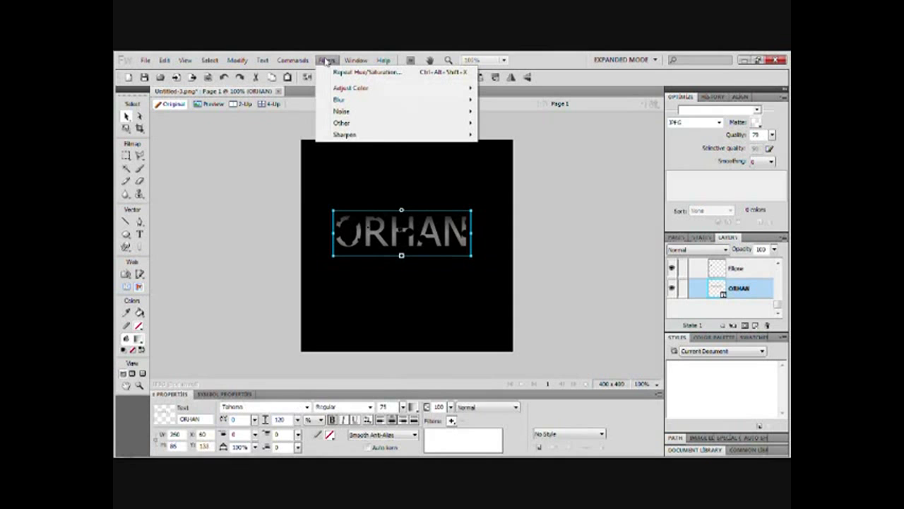
mouse_move(349, 61)
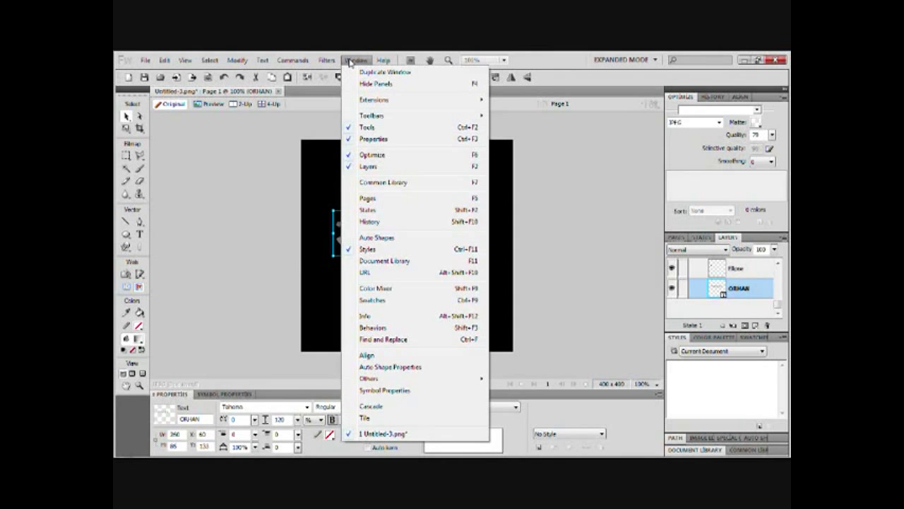
mouse_move(238, 62)
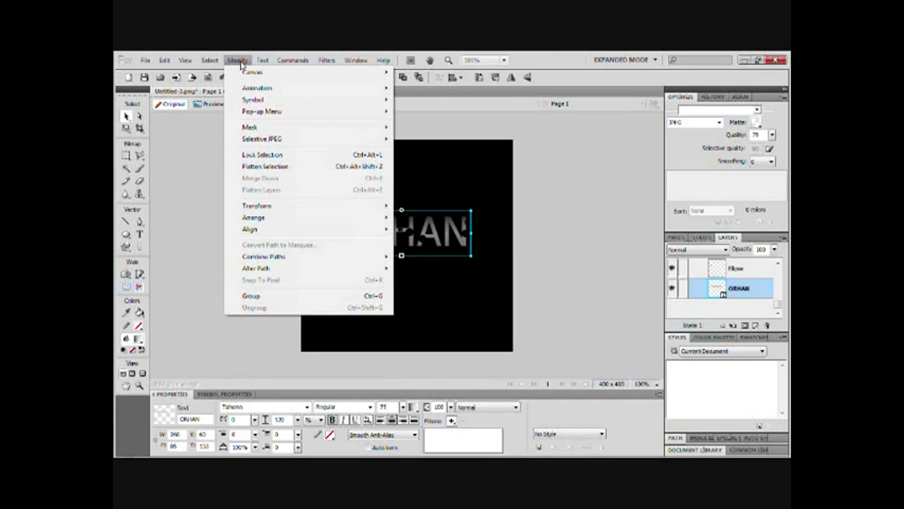
click(283, 166)
Move the flattened text bitmap slightly to about X 67, Y 140, and deselect it.
key(m)
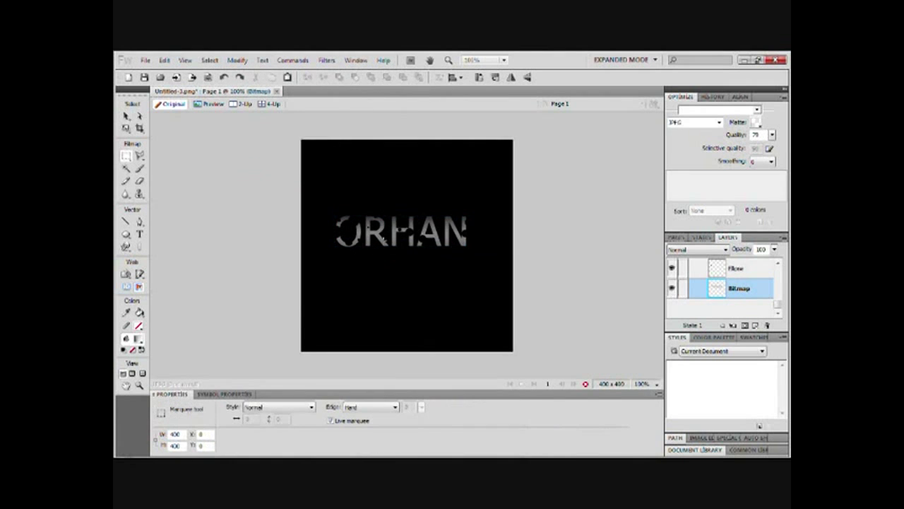
key(v)
mouse_move(379, 244)
mouse_down()
mouse_move(379, 258)
mouse_move(380, 242)
mouse_up()
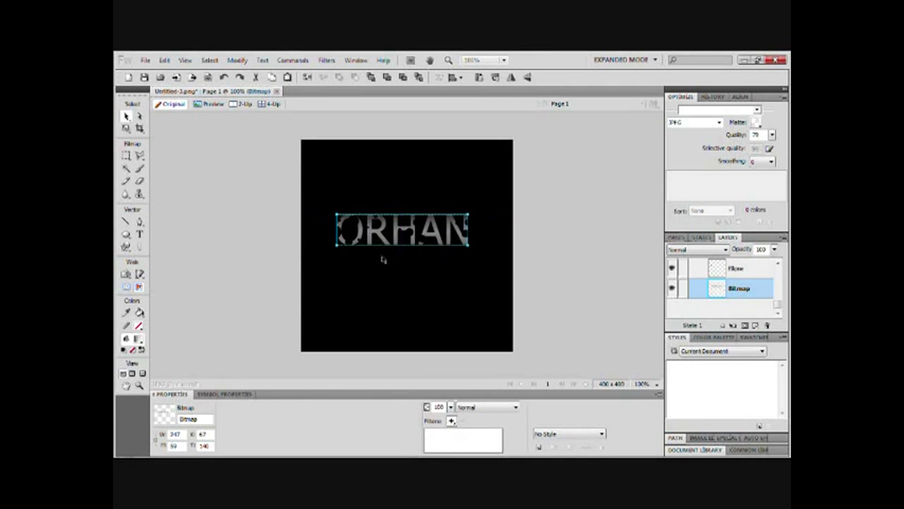
click(386, 281)
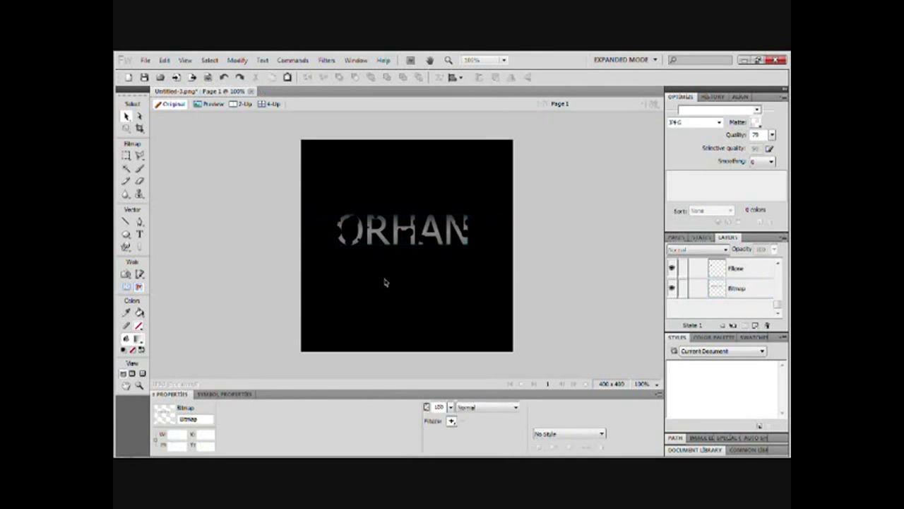
Select the flattened text bitmap and set the Eraser tool to size 14 for working on the lettering.
click(383, 242)
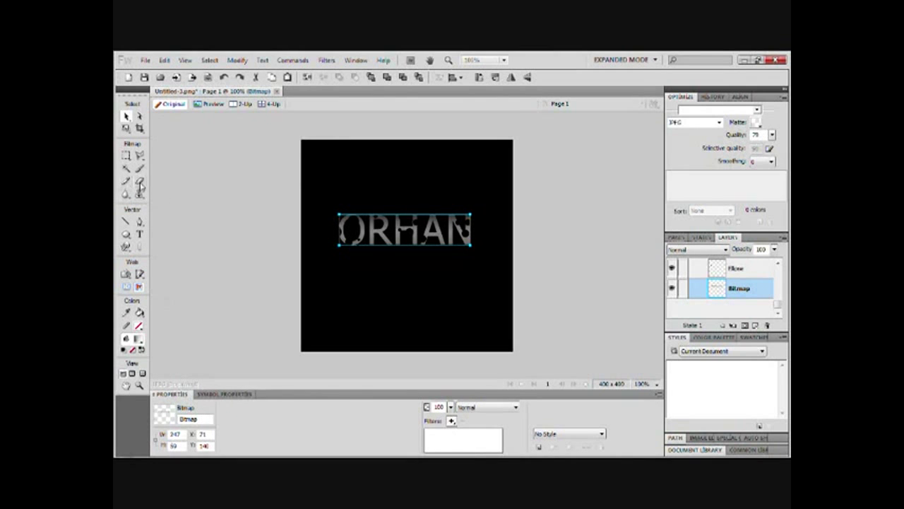
click(139, 181)
drag(282, 407, 285, 432)
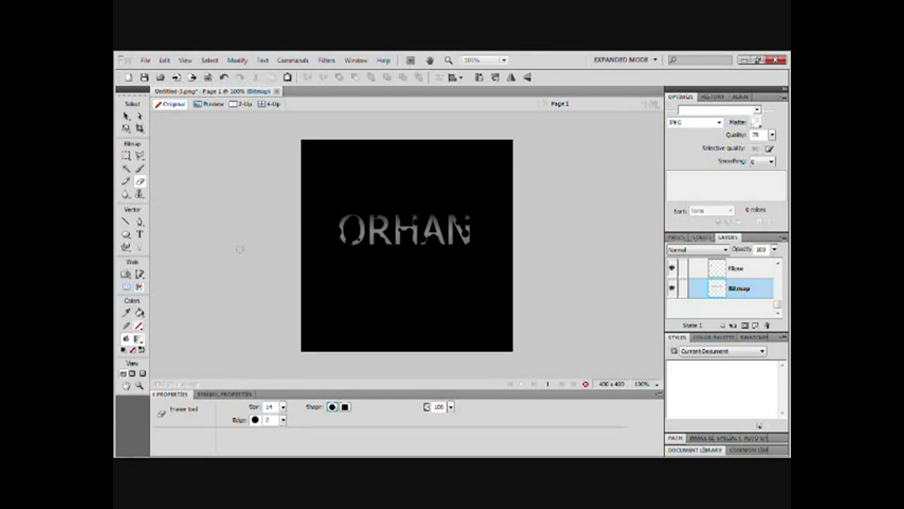
Soften the letters with the Blur tool at size 71 and intensity 50, and switch to the Burn tool for midtones.
click(125, 194)
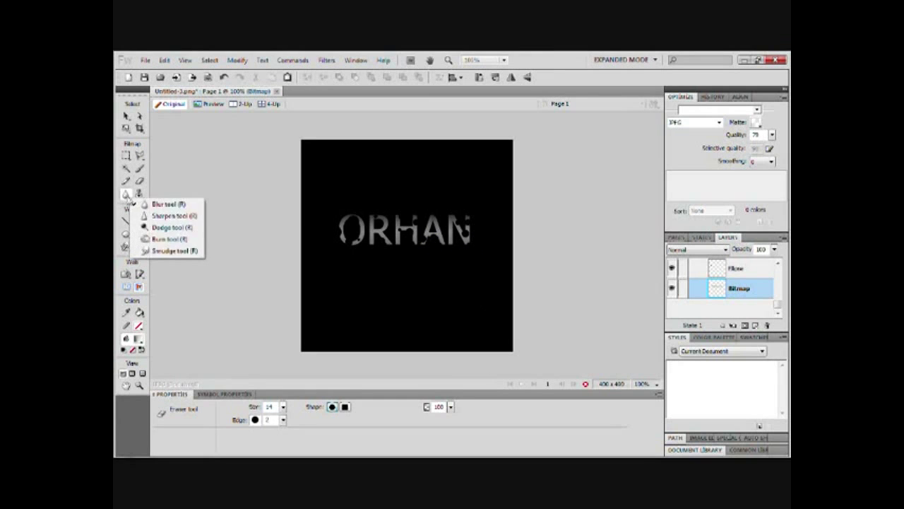
click(163, 205)
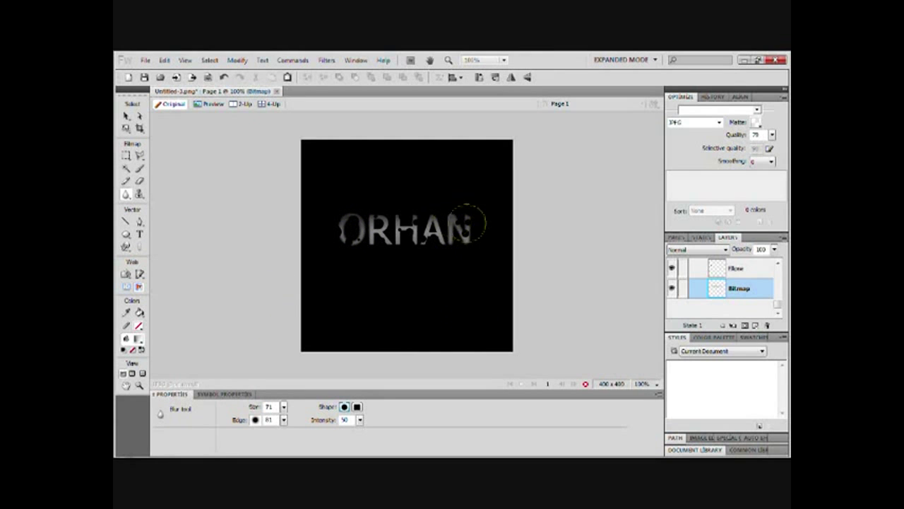
click(126, 194)
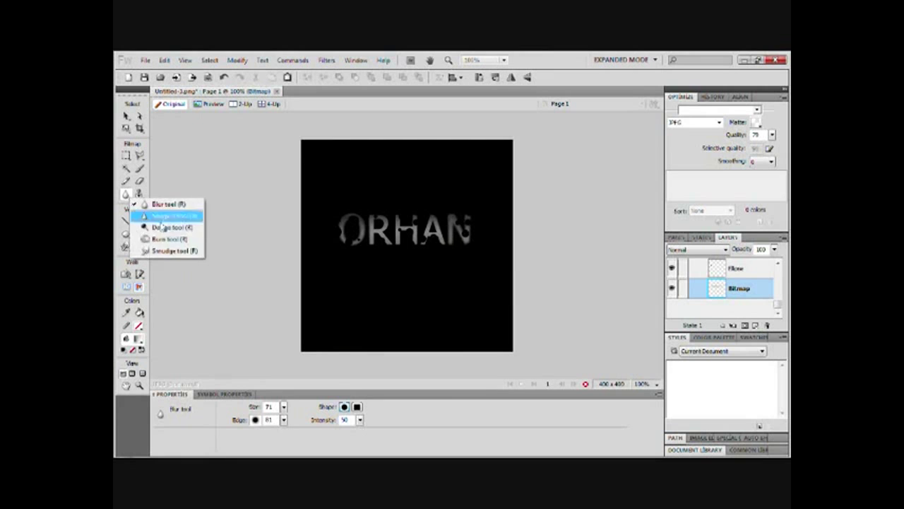
click(156, 238)
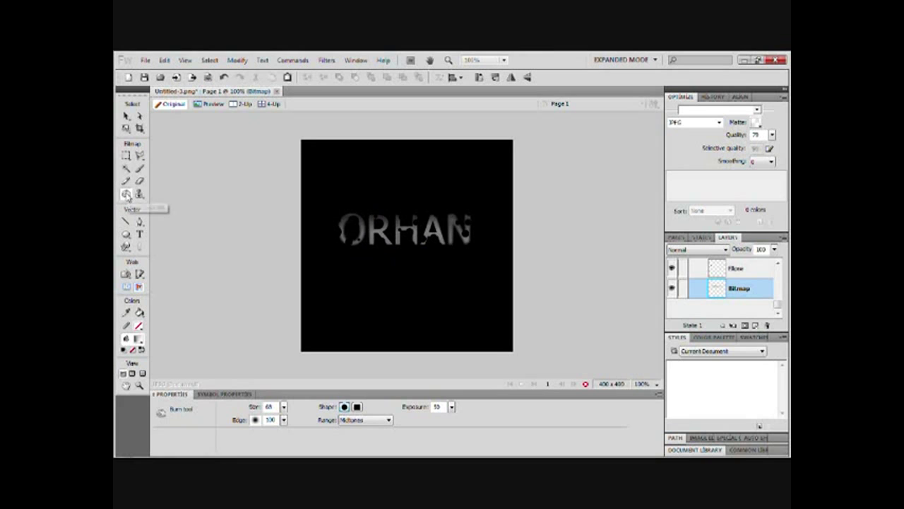
Set the Brush tool to a size 29 Soft Rounded tip with a very dark navy blue colour.
click(140, 168)
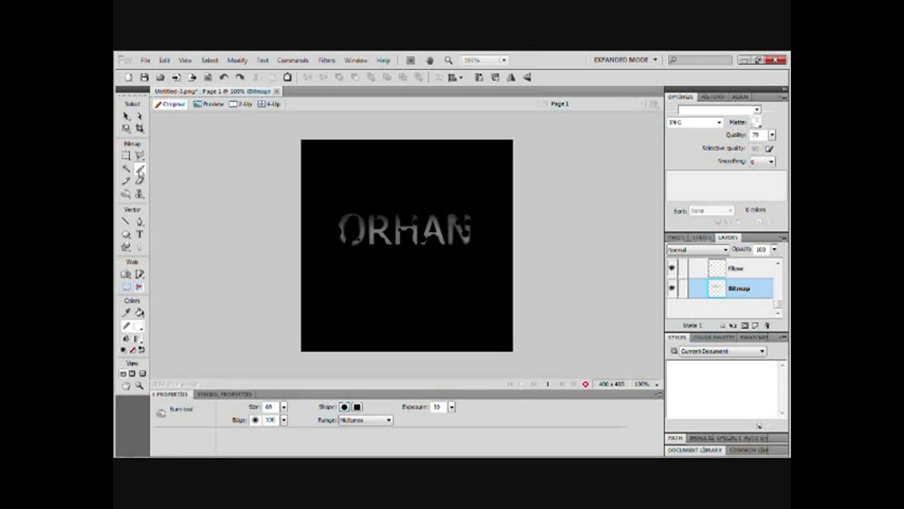
click(139, 170)
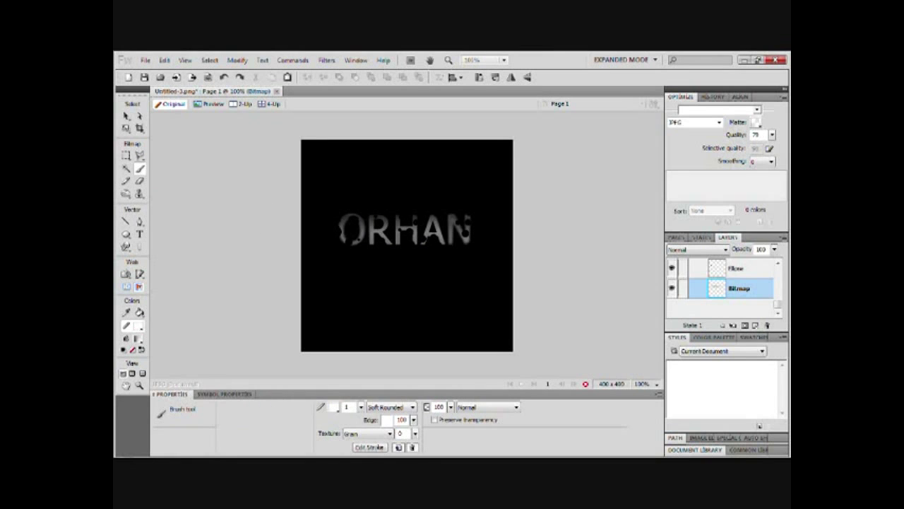
drag(360, 410, 357, 400)
click(334, 408)
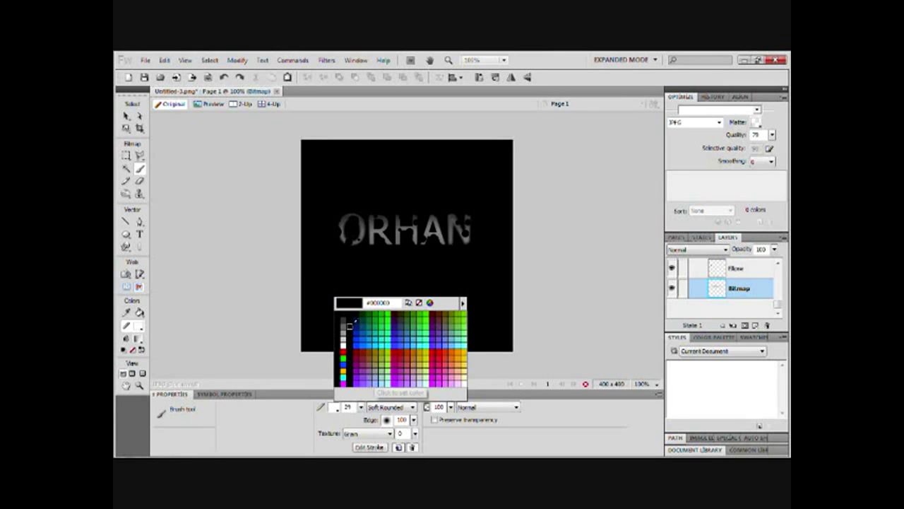
click(351, 329)
Paint dark blue shading over the lettering, undo the last brush dab, and return to the Pointer tool.
click(371, 240)
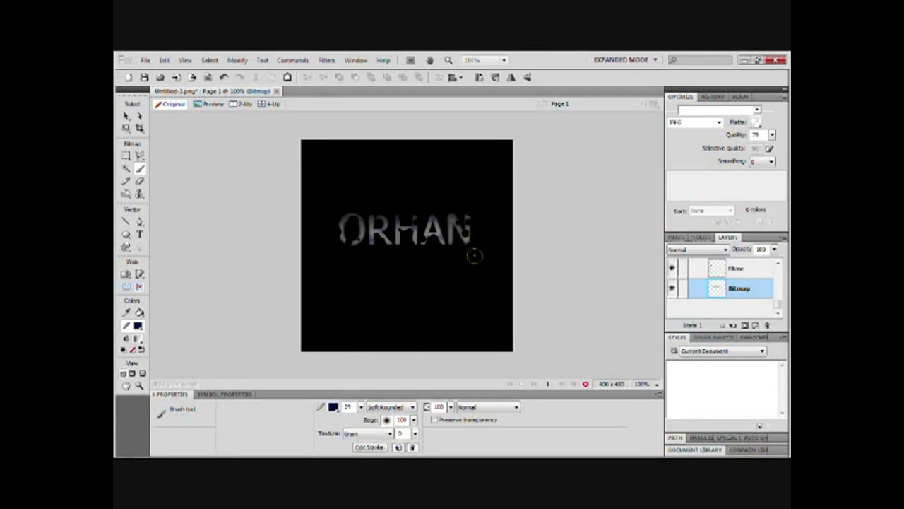
click(342, 238)
key(ctrl+z)
click(126, 115)
click(565, 276)
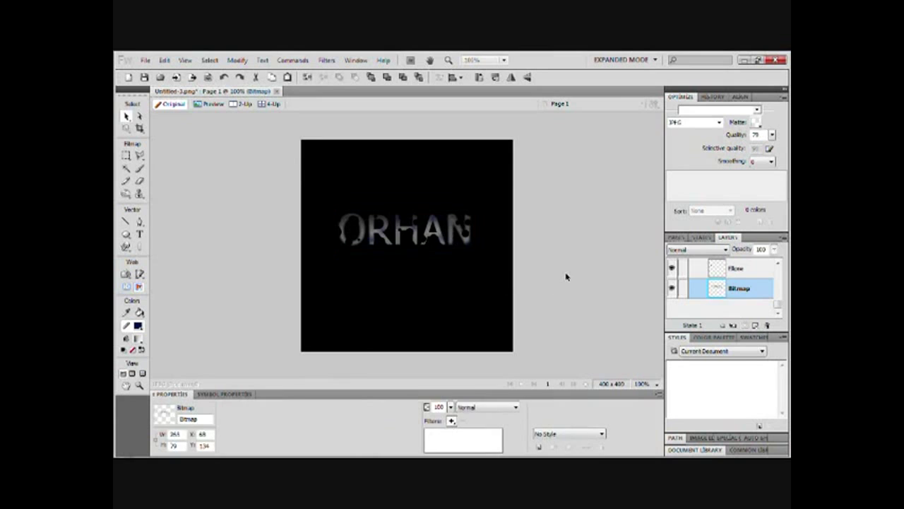